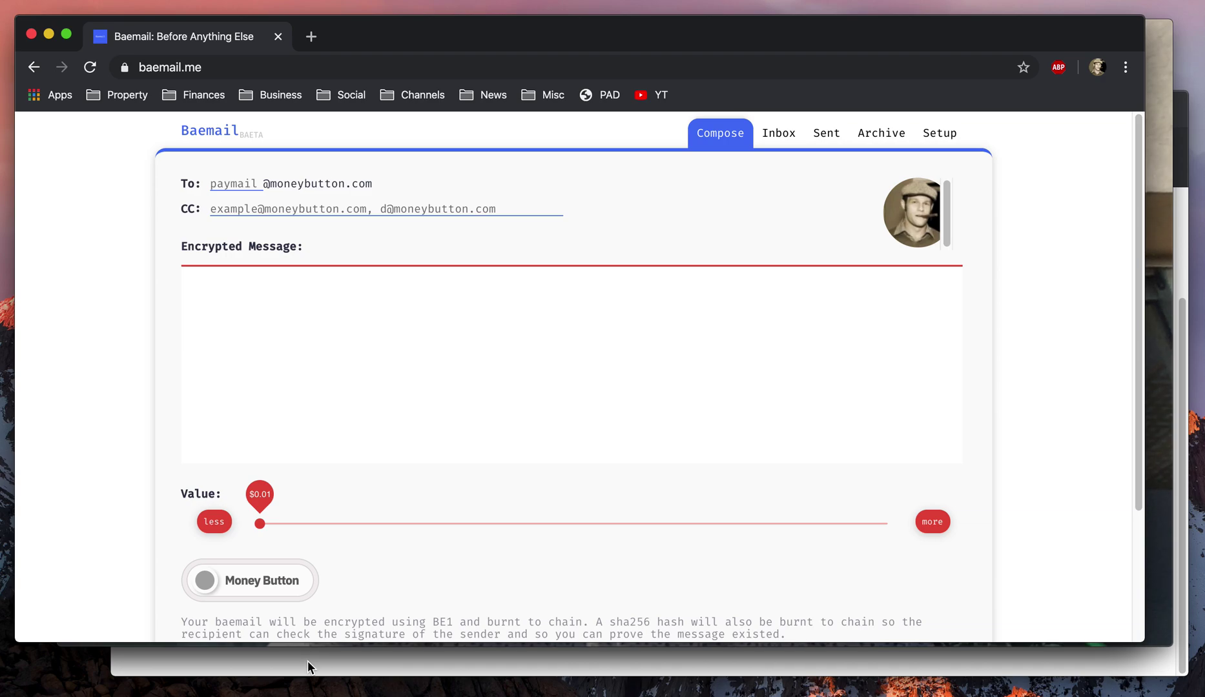
Log in to Baemail with Money Button in the second browser window, granting access by continuing as Money Button
click(327, 660)
scroll(299, 386, up, 1)
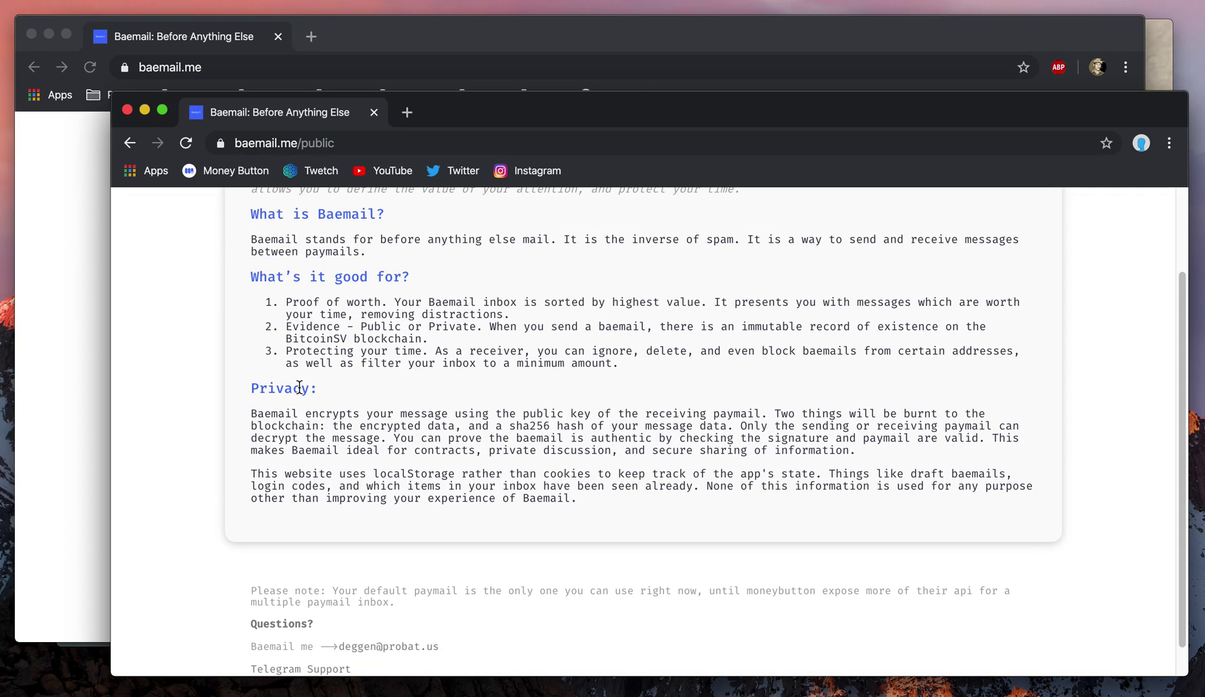
scroll(299, 386, up, 3)
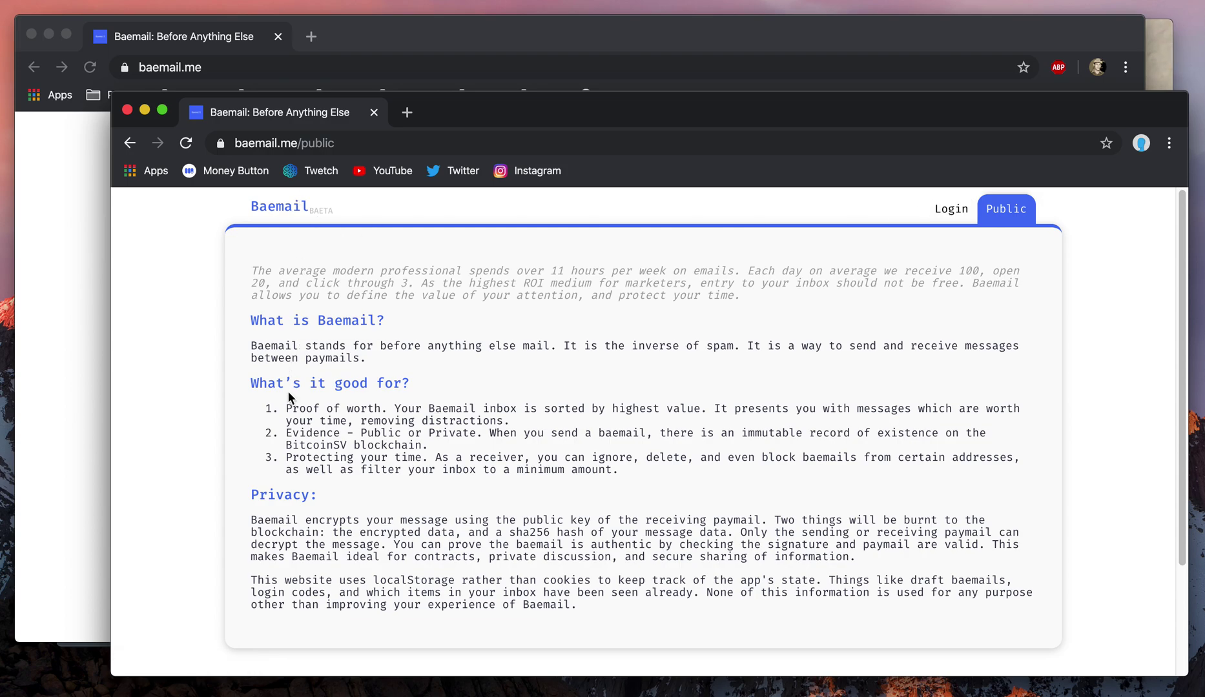
scroll(288, 391, down, 5)
scroll(288, 391, up, 5)
click(959, 215)
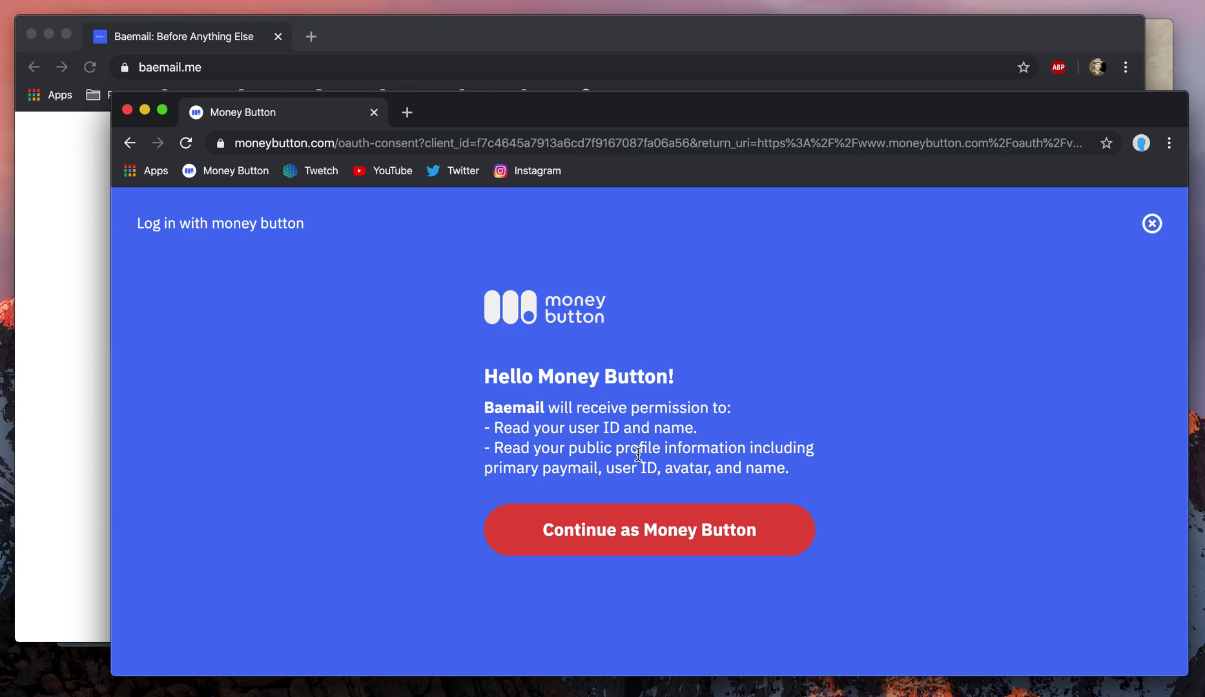
click(649, 531)
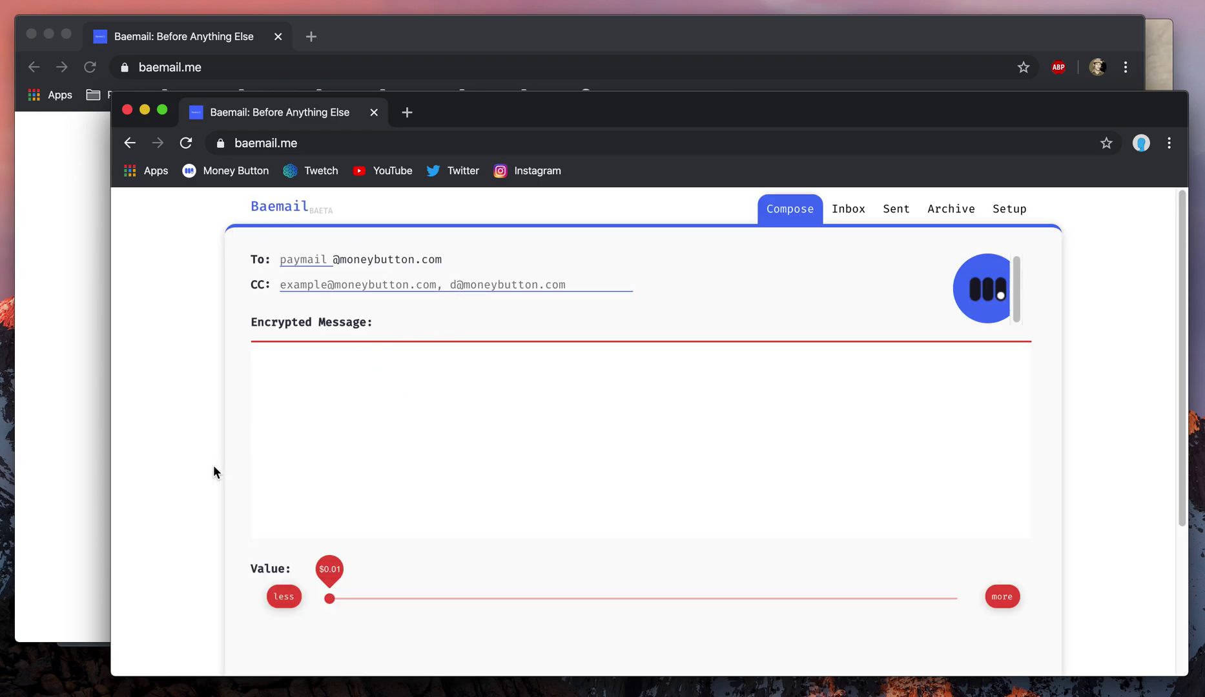
scroll(195, 490, down, 4)
scroll(195, 491, up, 4)
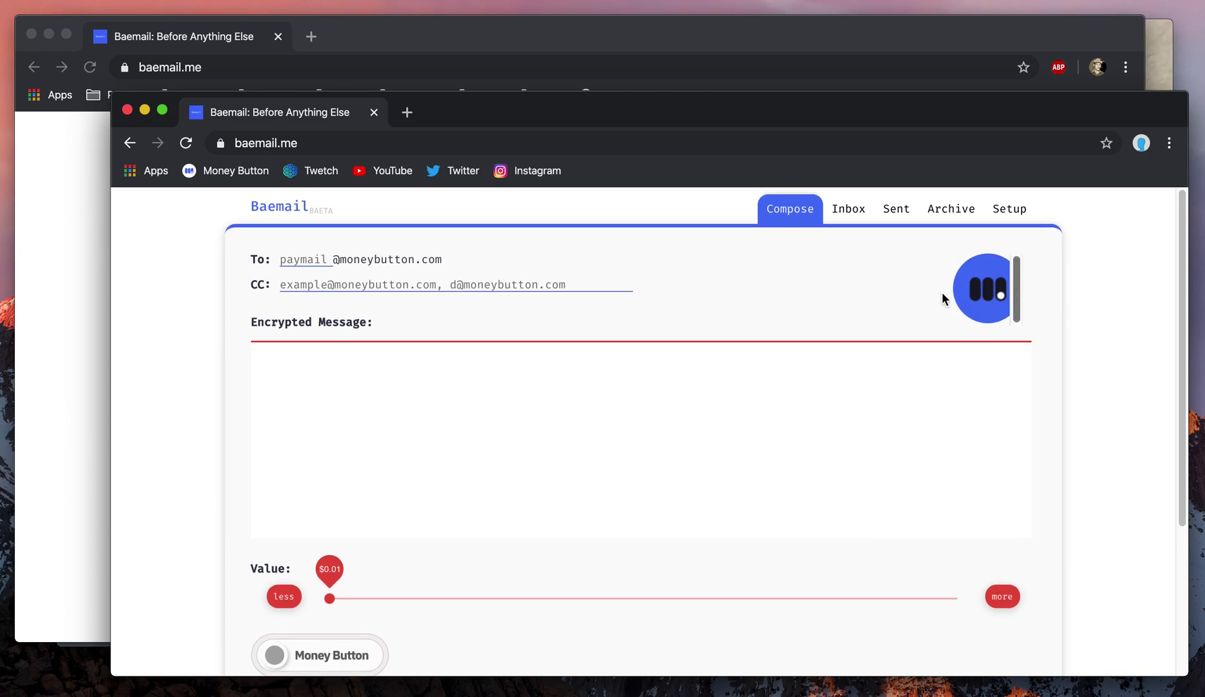
click(302, 257)
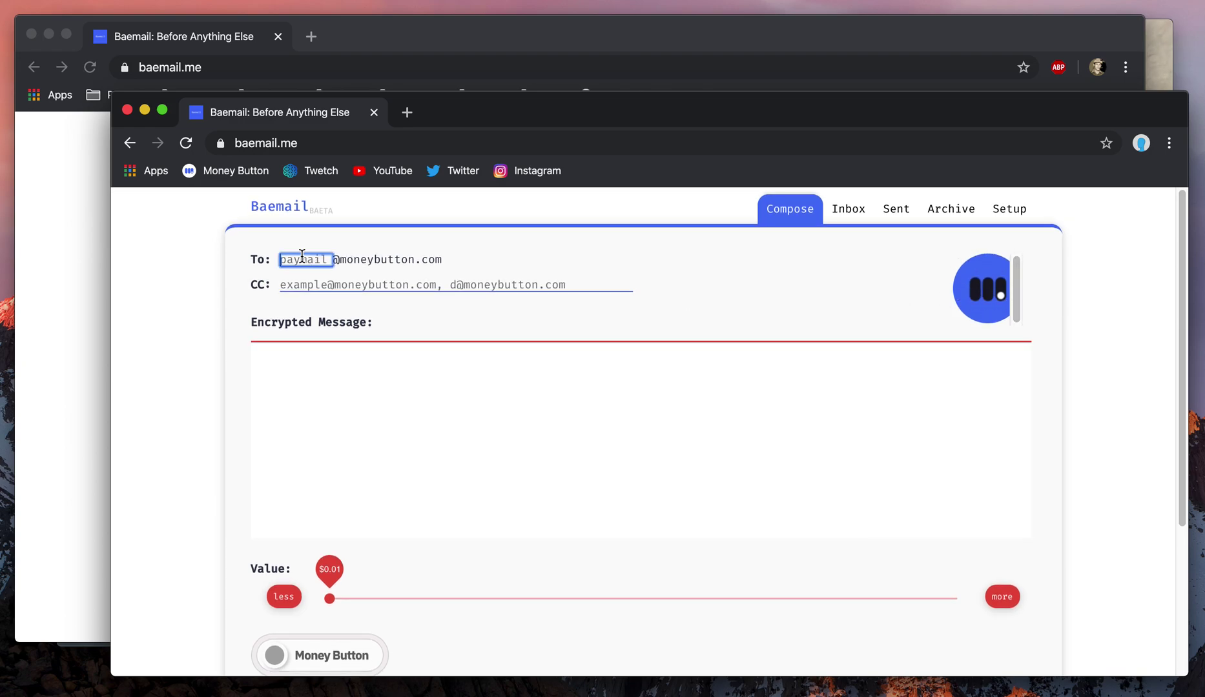
click(390, 412)
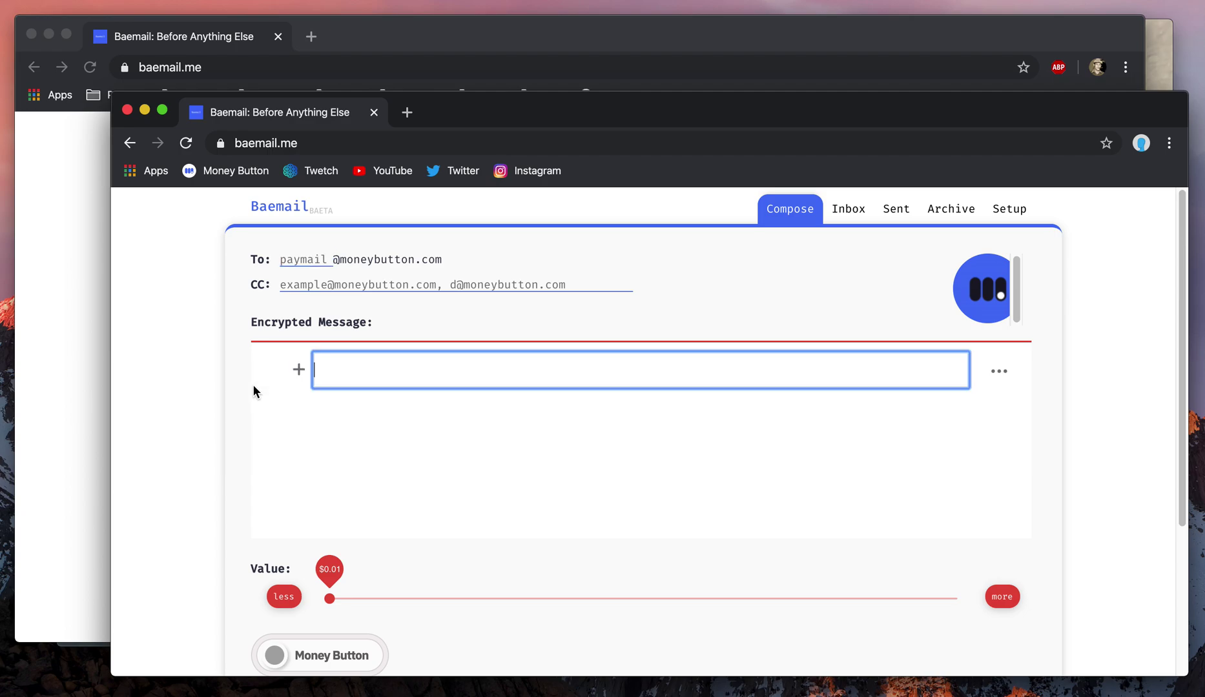
Switch back to the first Baemail browser window with the sender's blank compose form
click(61, 326)
click(239, 332)
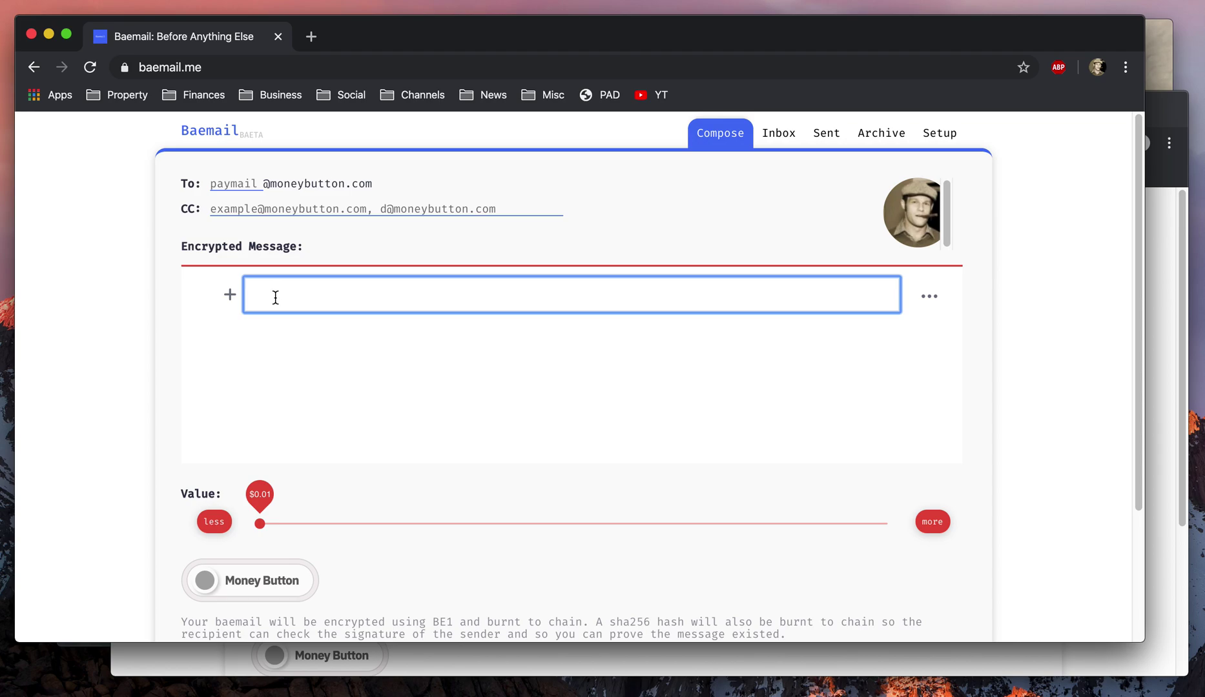
click(260, 442)
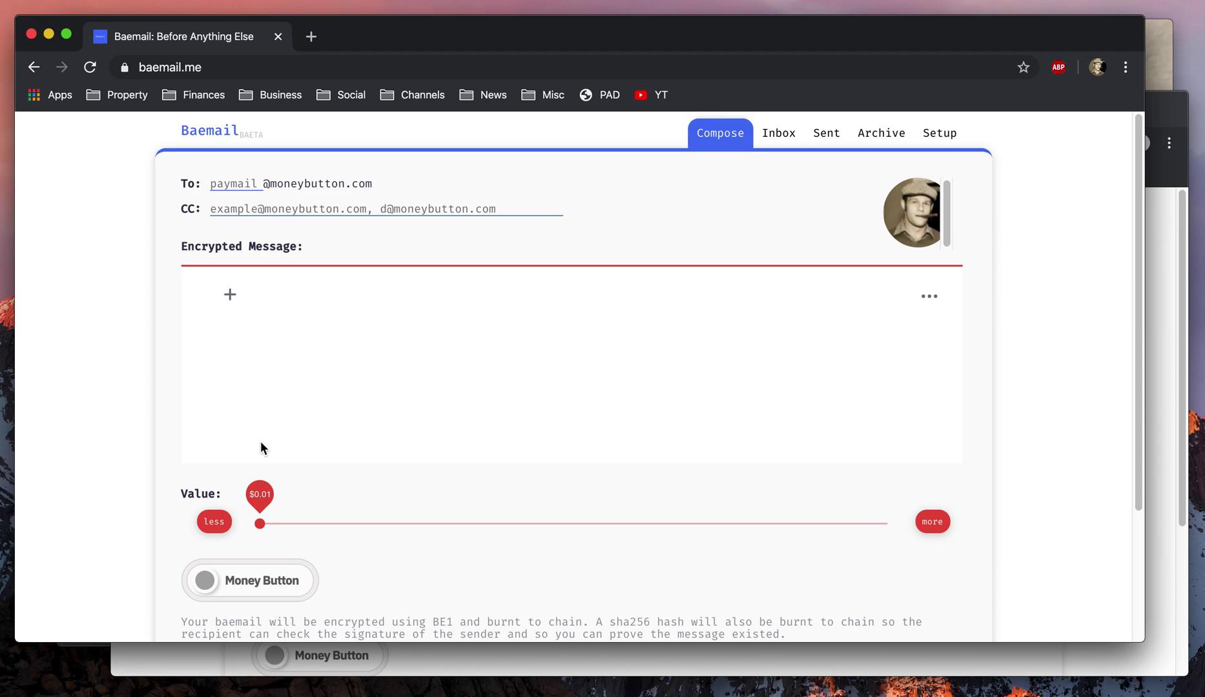
click(313, 300)
text(moneyb)
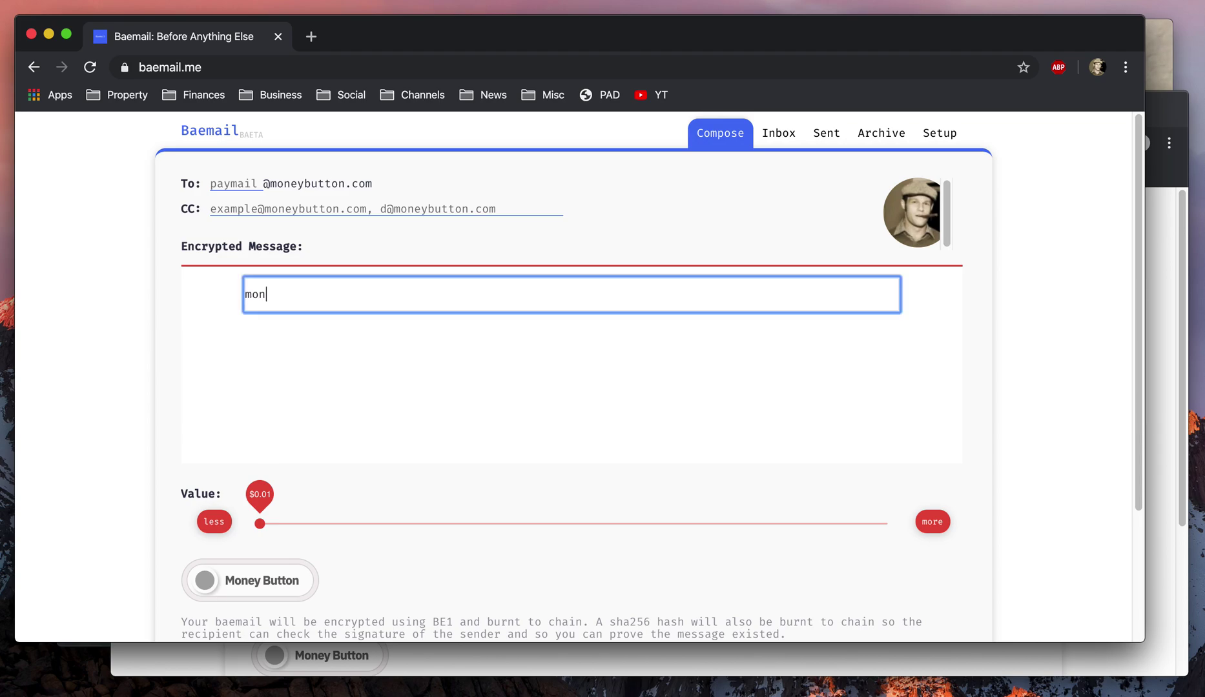
key(BackSpace)
key(BackSpace)
key(BackSpace)
key(BackSpace)
Set the recipient's paymail name to moneybutton
click(245, 183)
text(moneybutton)
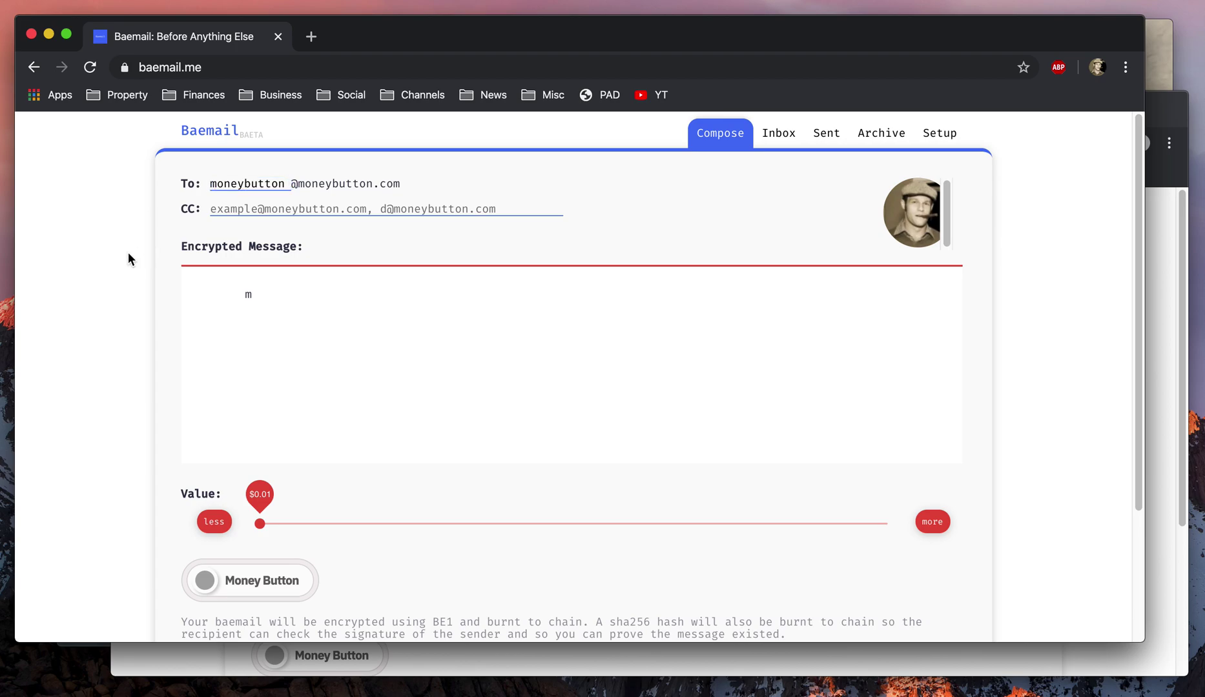
Clear the stray letter from the encrypted message and begin it with "Hello, Money Button. I am the CEO."
click(274, 305)
key(BackSpace)
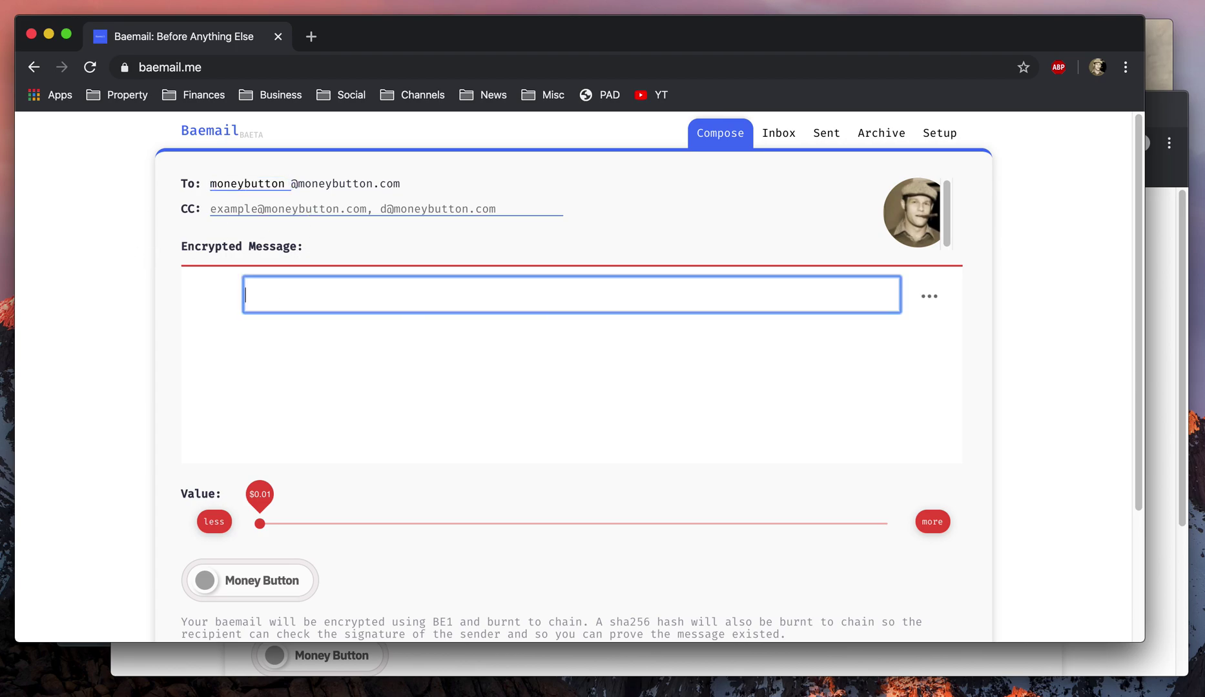
text(Hello, Money Button. )
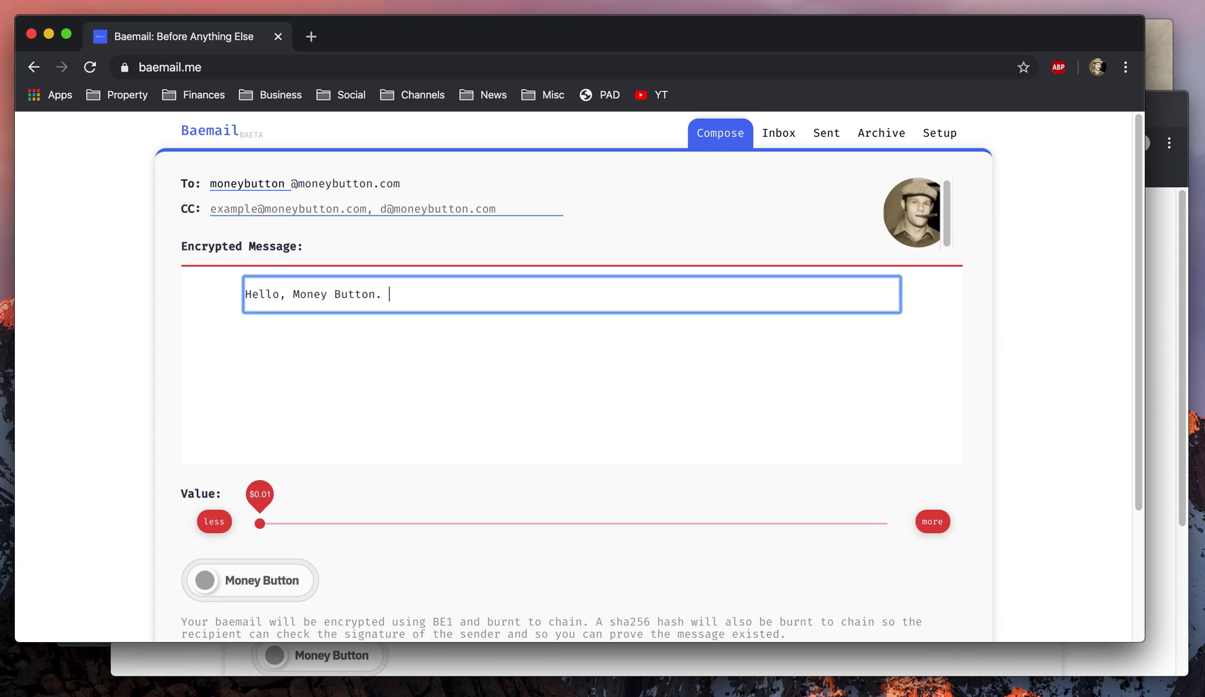
text(I am the CEO. G)
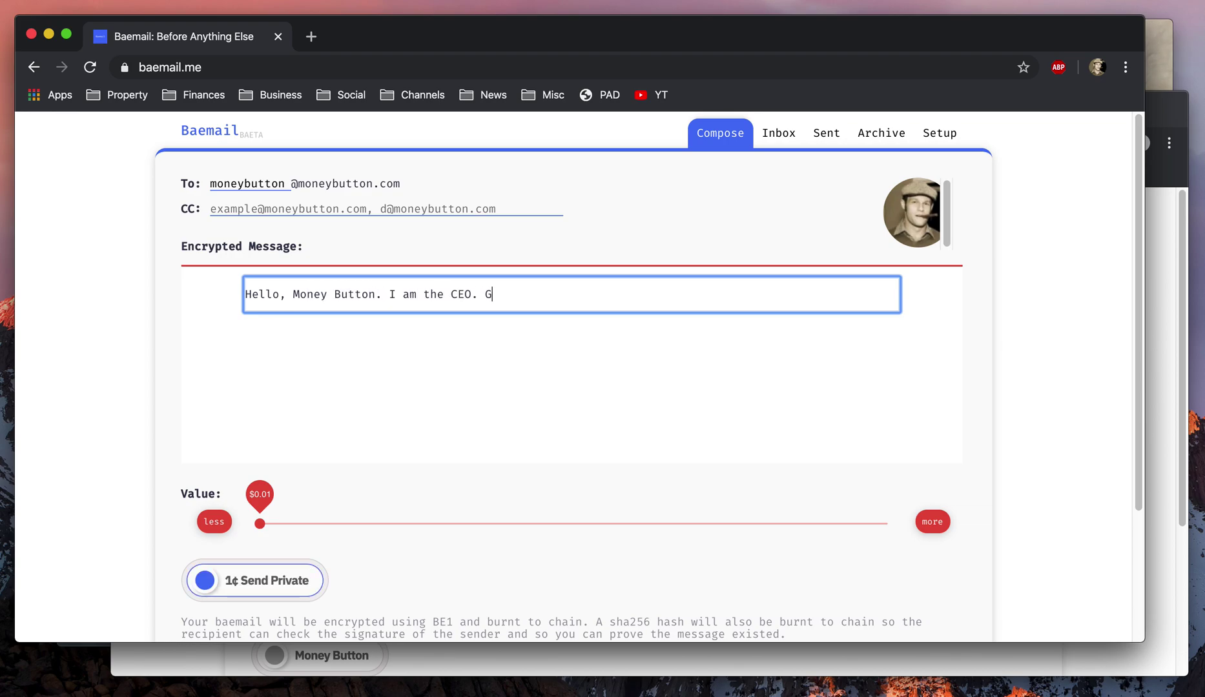
text(et wor)
key(BackSpace)
key(BackSpace)
key(BackSpace)
key(BackSpace)
key(BackSpace)
key(BackSpace)
key(BackSpace)
text(Add more of)
key(BackSpace)
key(BackSpace)
key(BackSpace)
key(BackSpace)
key(BackSpace)
key(BackSpace)
key(BackSpace)
key(BackSpace)
key(BackSpace)
key(BackSpace)
key(BackSpace)
Continue the encrypted message with "You need more features. And you should faster."
text(You need more ceatures)
key(BackSpace)
key(BackSpace)
key(BackSpace)
key(BackSpace)
text(features. And you s)
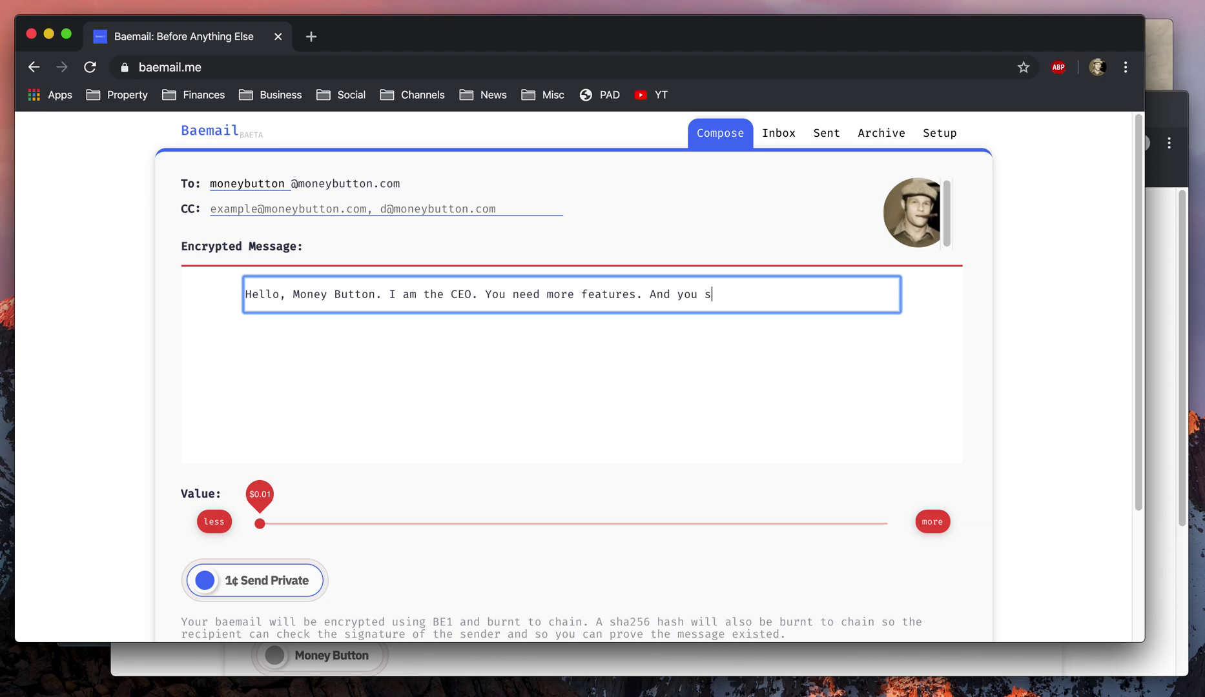
text(hould faster)
key(BackSpace)
key(BackSpace)
text(ter. But ot)
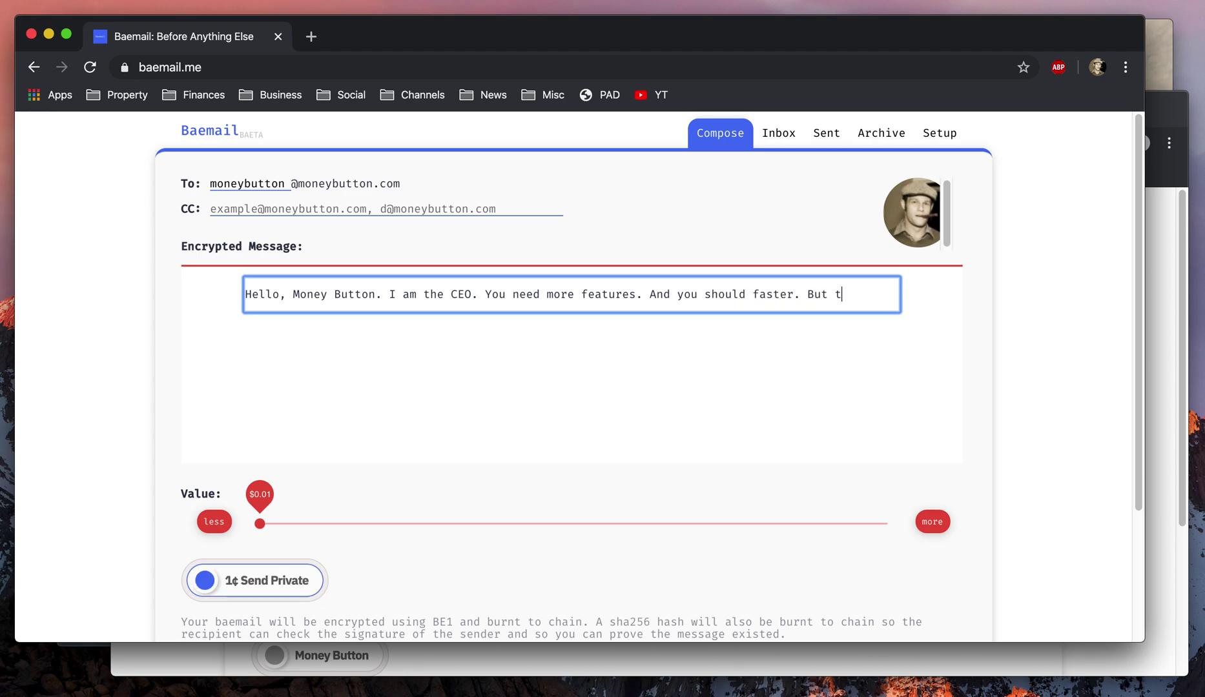
Finish the encrypted message with the sentence "But otherwise you are doing a good job."
text(herwise you are doig a)
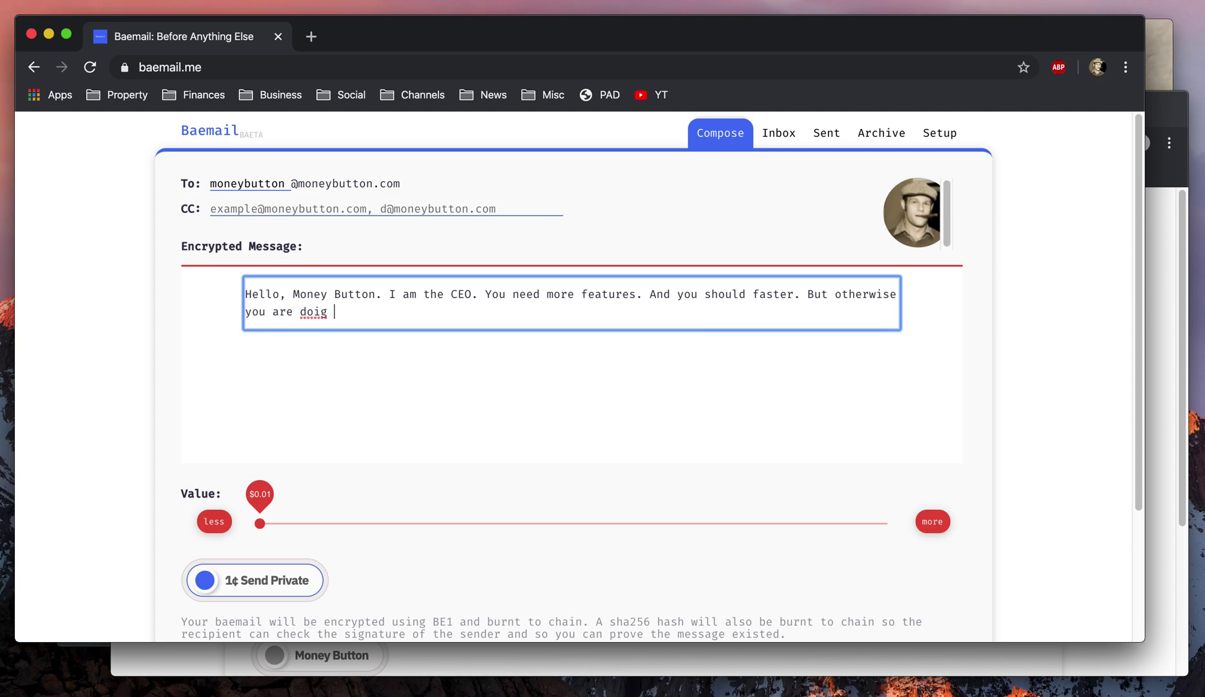
key(BackSpace)
key(BackSpace)
key(BackSpace)
text(ng a good job.)
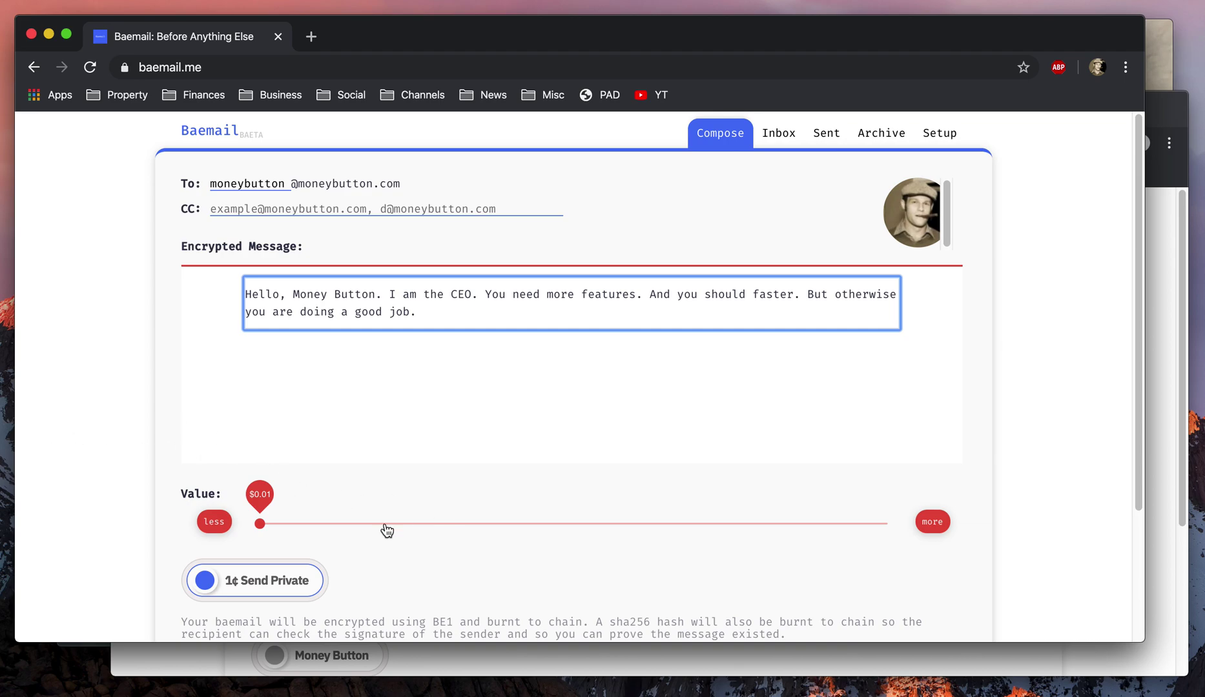
Set the message's value to $0.10 and send it privately through Money Button
scroll(189, 429, down, 2)
drag(266, 473, 319, 469)
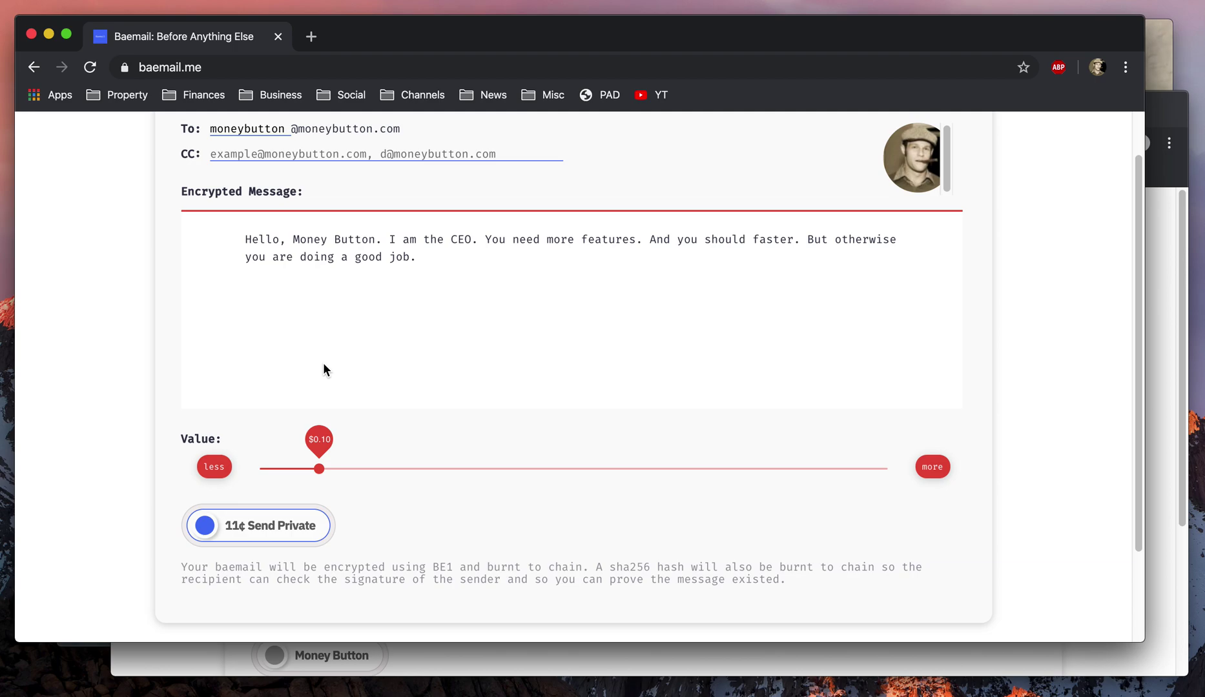
scroll(323, 369, up, 1)
scroll(391, 546, down, 3)
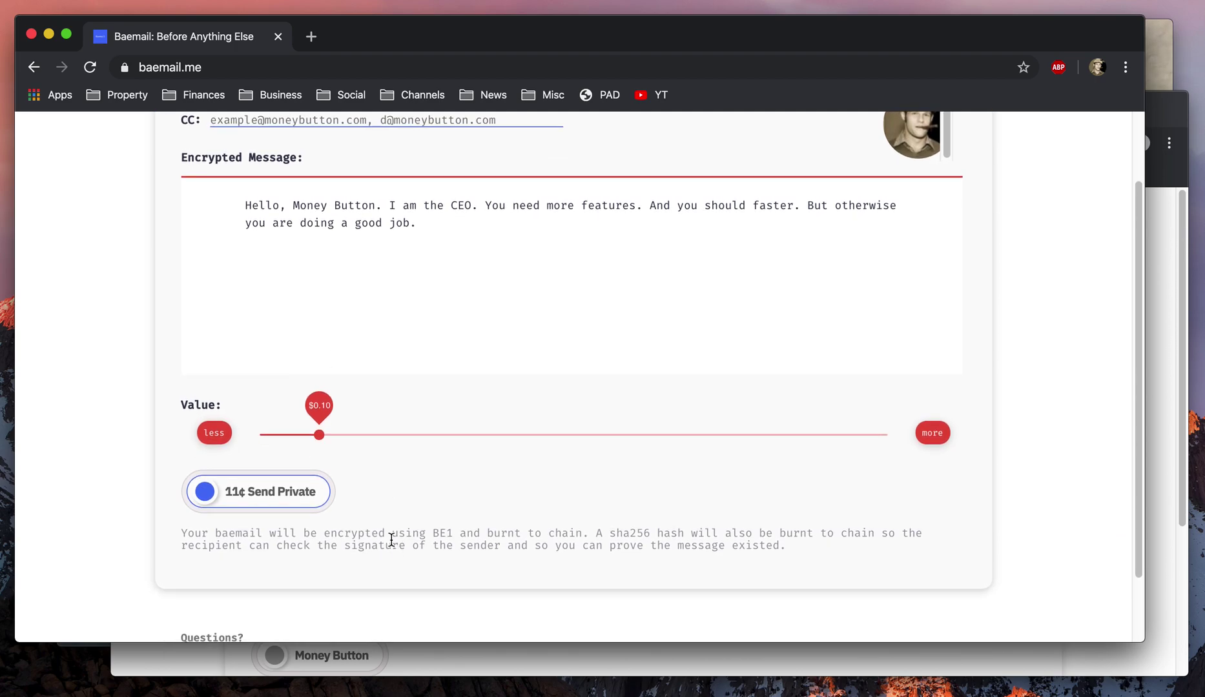
drag(170, 533, 600, 563)
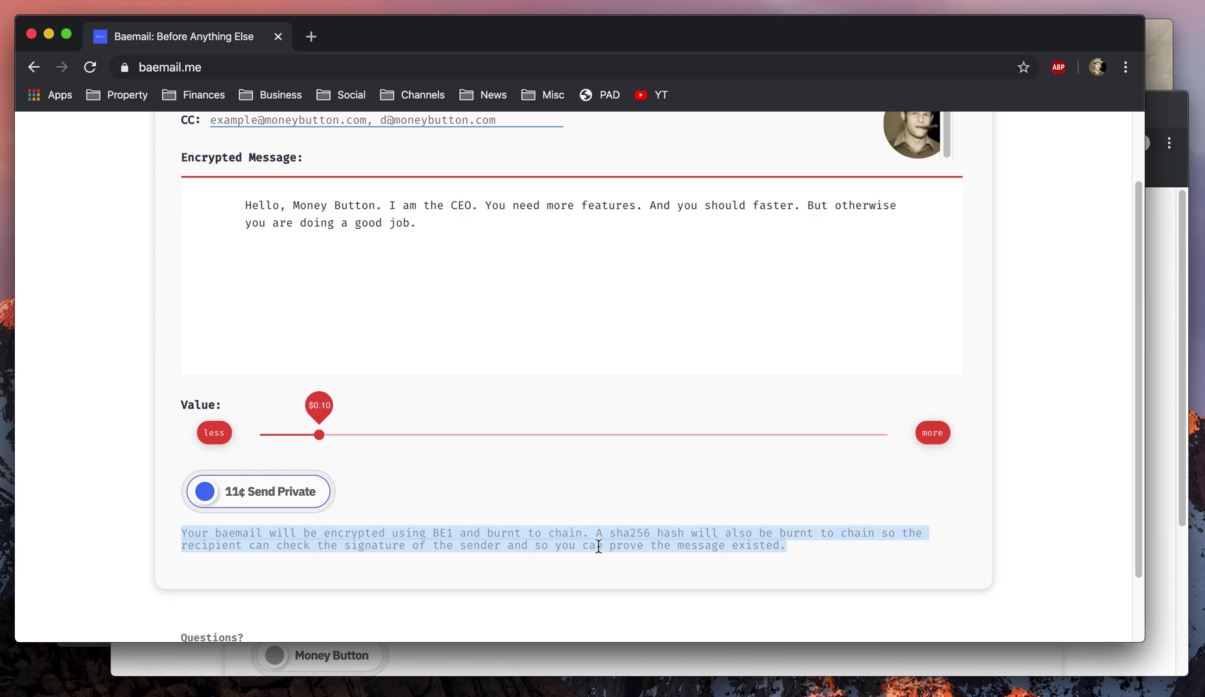
click(470, 548)
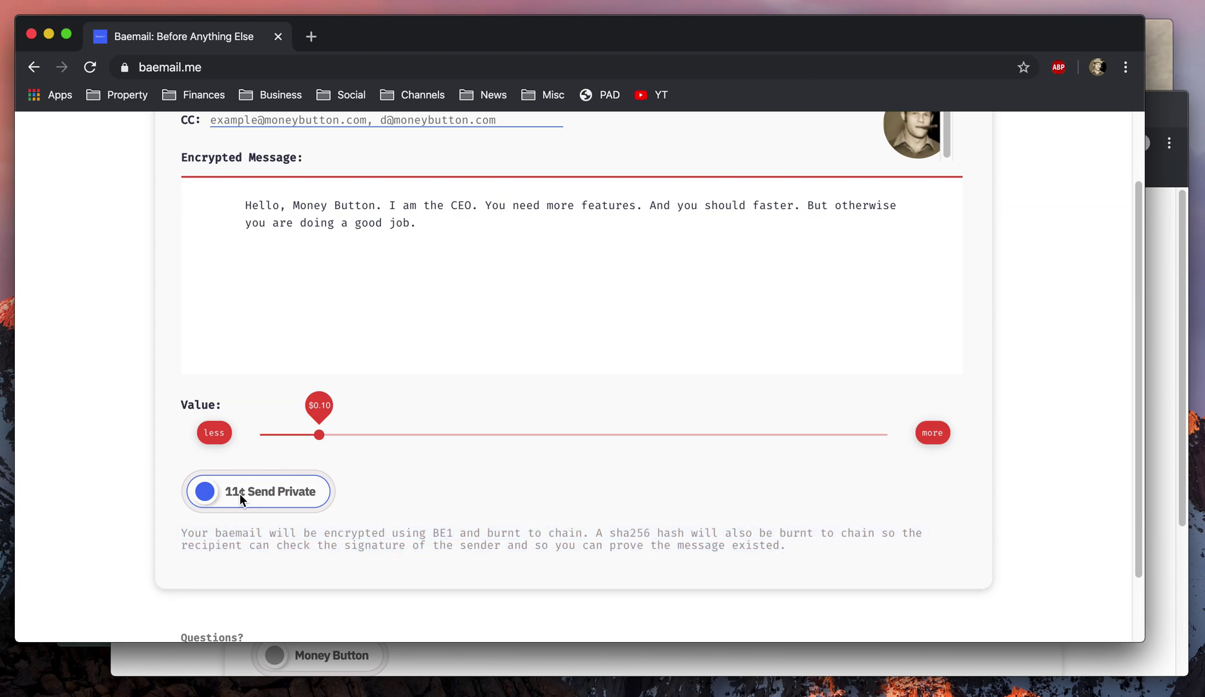
scroll(239, 494, up, 1)
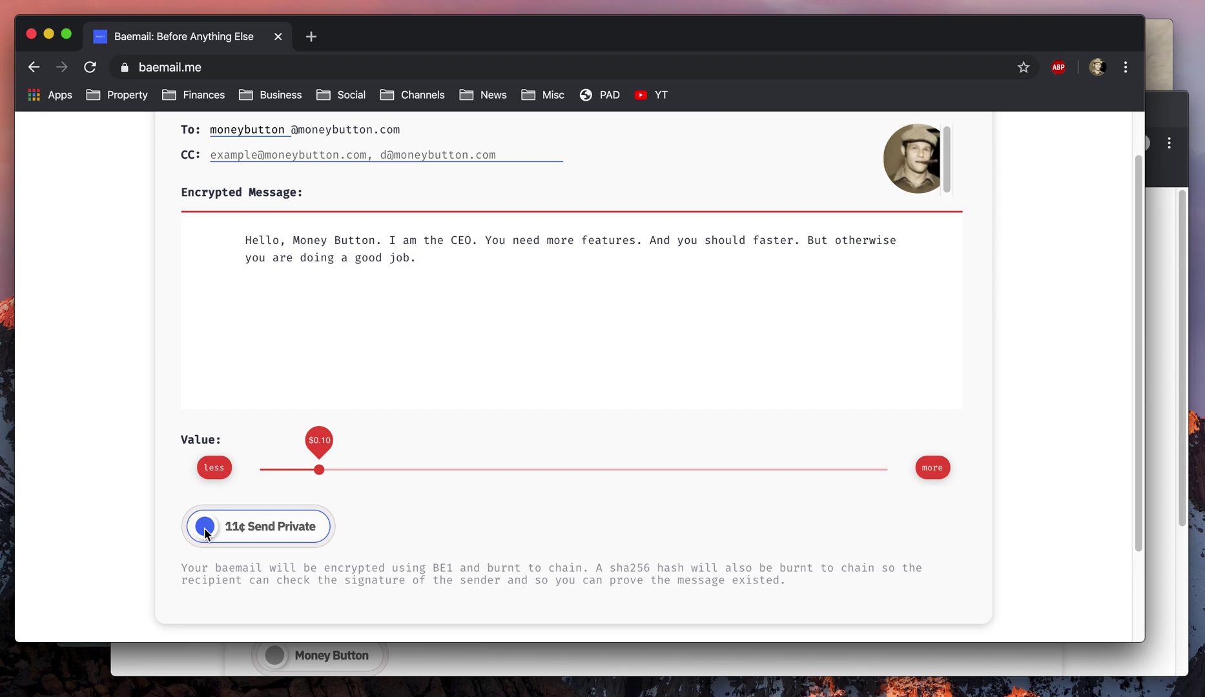
drag(206, 532, 311, 527)
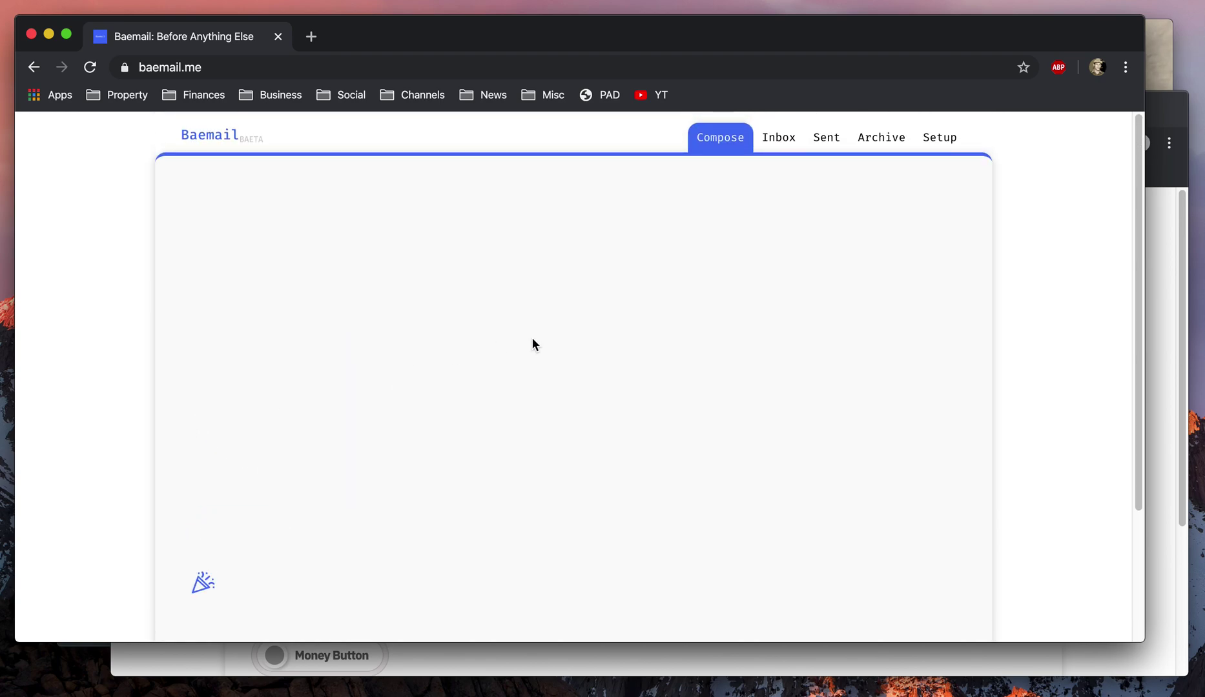
Reload Baemail in the recipient's browser window and open the newly received $0.10 message from the inbox
click(203, 677)
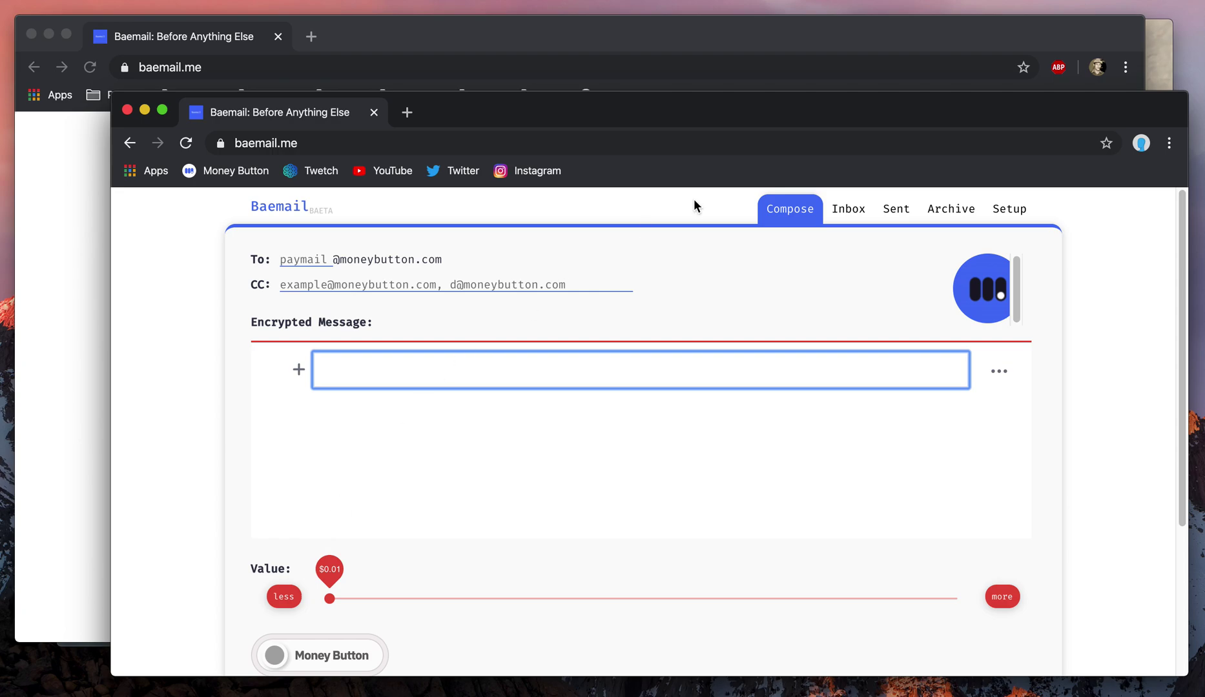
click(191, 144)
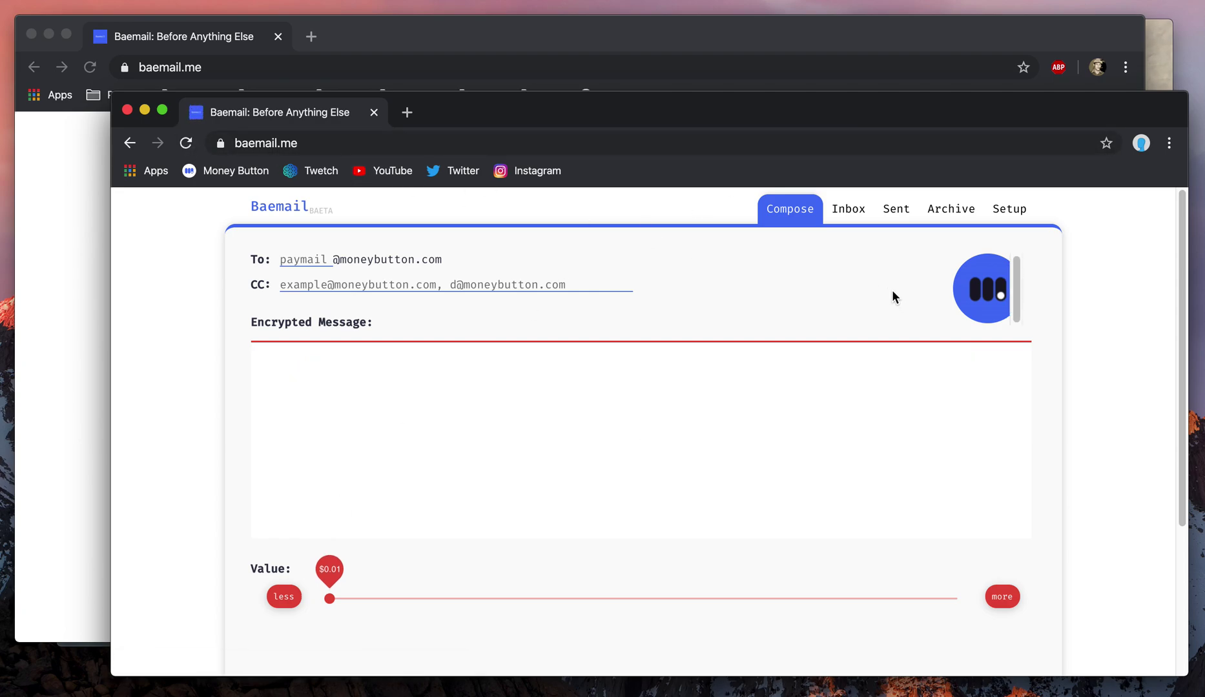
scroll(713, 291, down, 3)
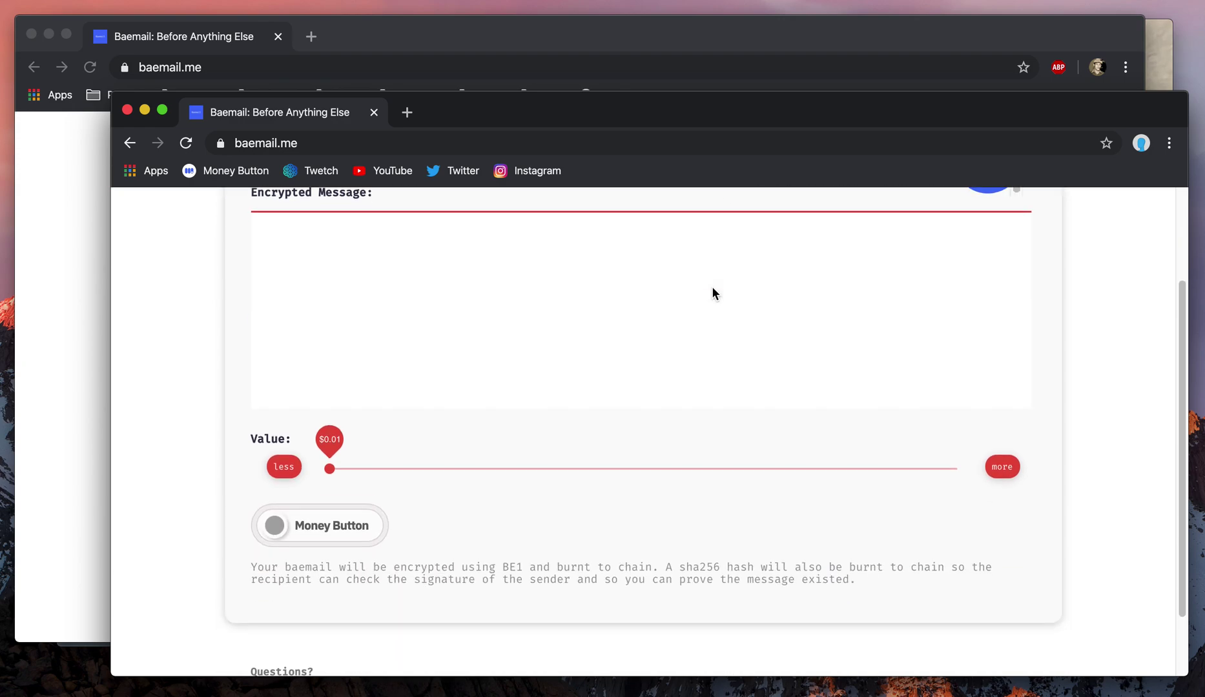
scroll(821, 222, up, 3)
click(845, 208)
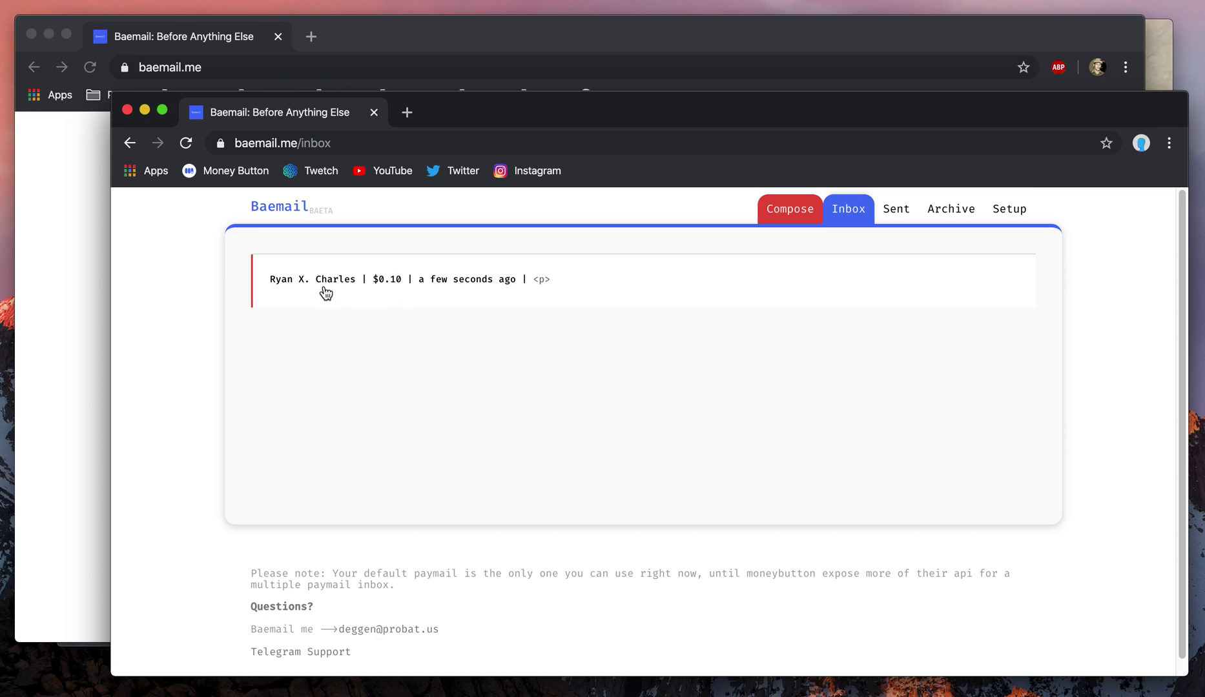
click(300, 282)
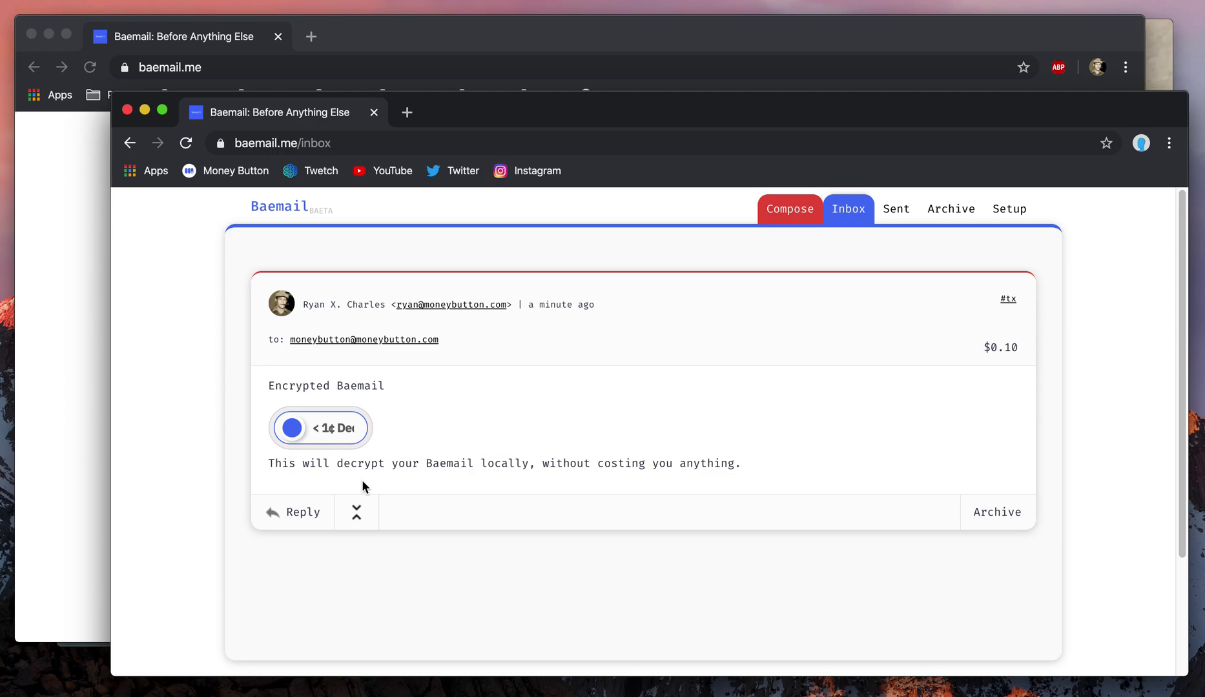
Decrypt the received baemail with Money Button and switch to the Movie Recording window
drag(320, 433, 434, 443)
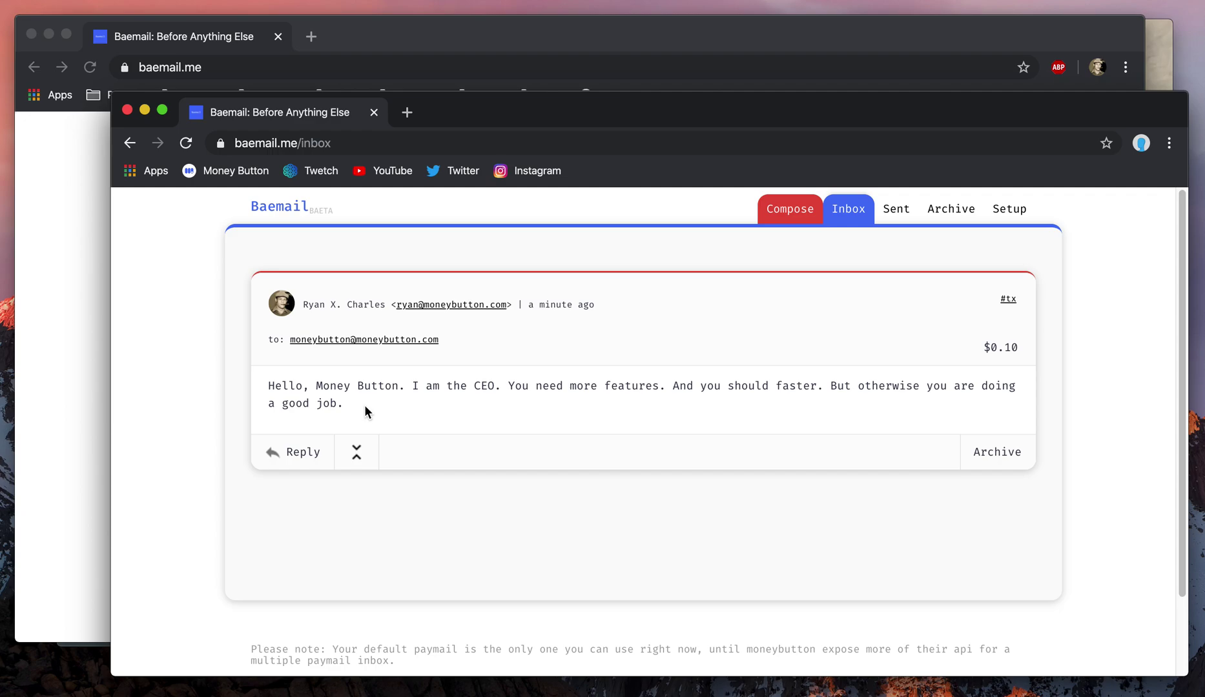
drag(364, 404, 271, 381)
click(271, 377)
key(super+Tab)
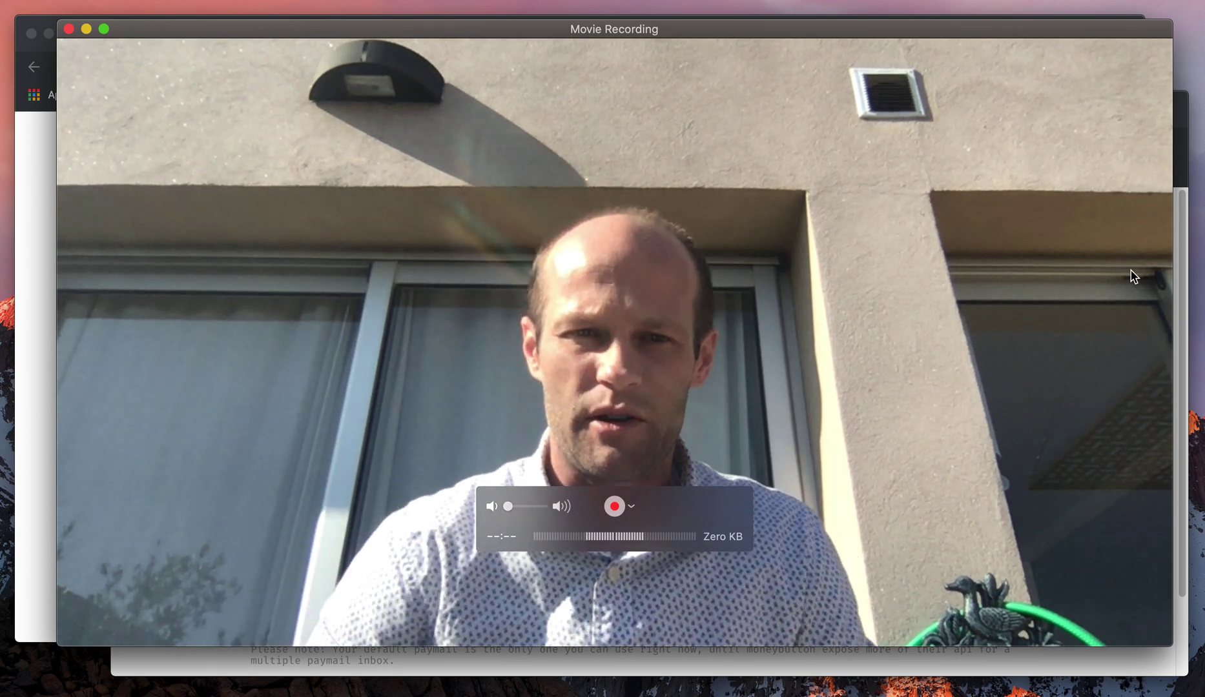